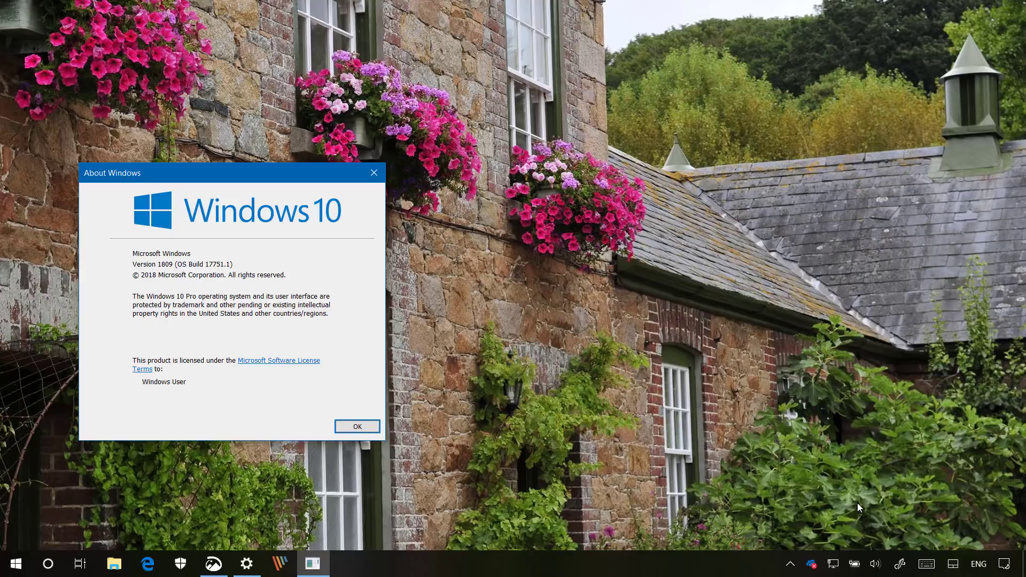
Step: Close the About Windows dialog showing version 1809, OS Build 17751.1
{"action": "key", "text": "Return"}
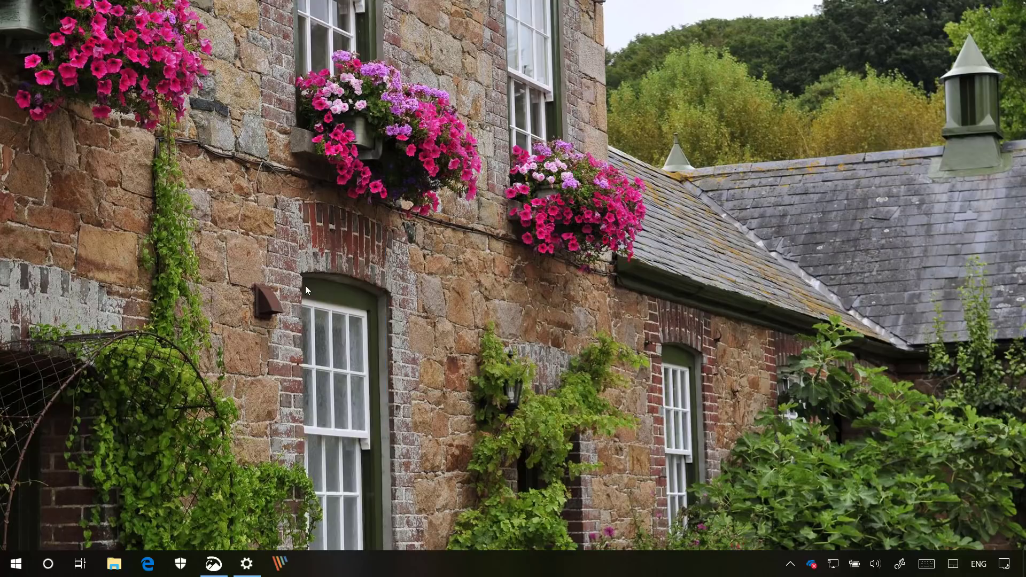
Step: Launch Snip & Sketch from the taskbar to view its start screen
{"action": "left_click", "coordinate": [213, 564]}
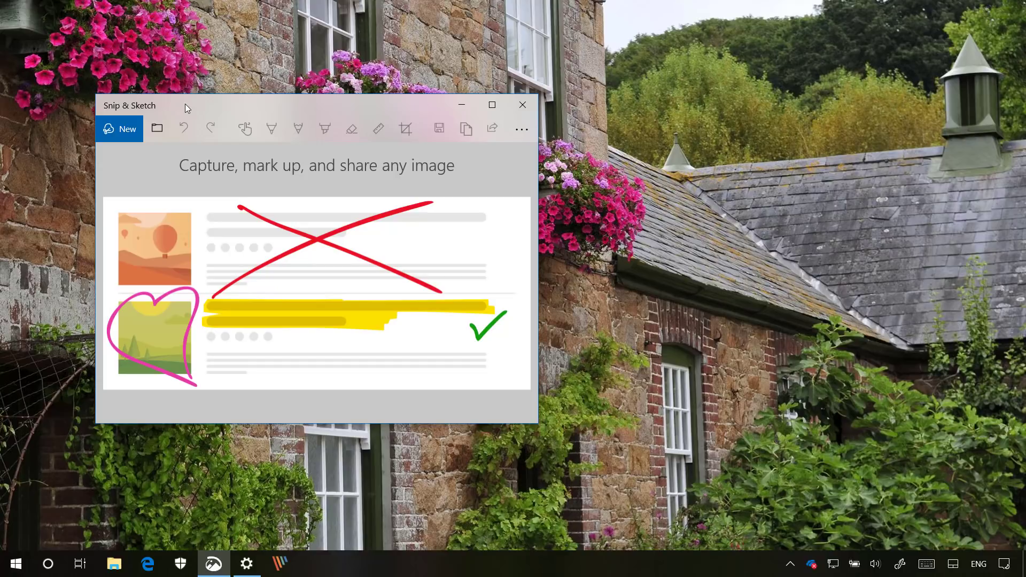
Step: Minimise Snip & Sketch, restore Windows Update settings, and show the Game Bar (Win+G) over it
{"action": "left_click", "coordinate": [461, 105]}
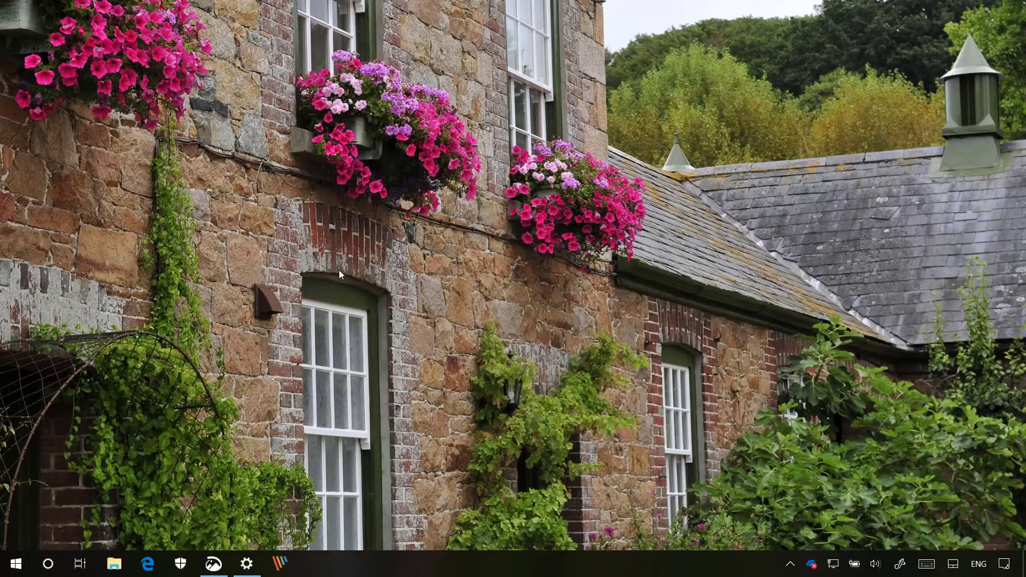
{"action": "left_click", "coordinate": [246, 564]}
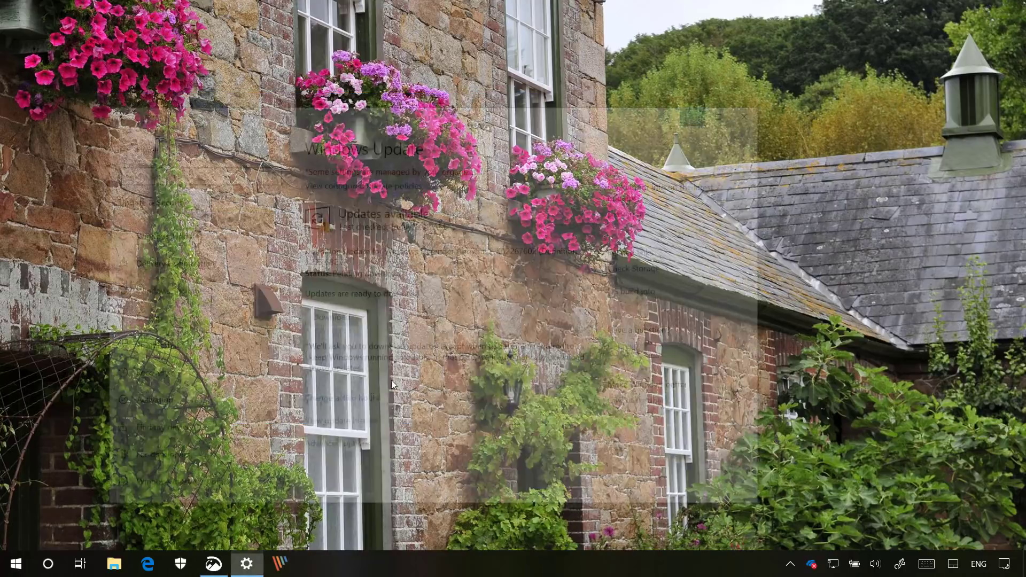
{"action": "key", "text": "super+g"}
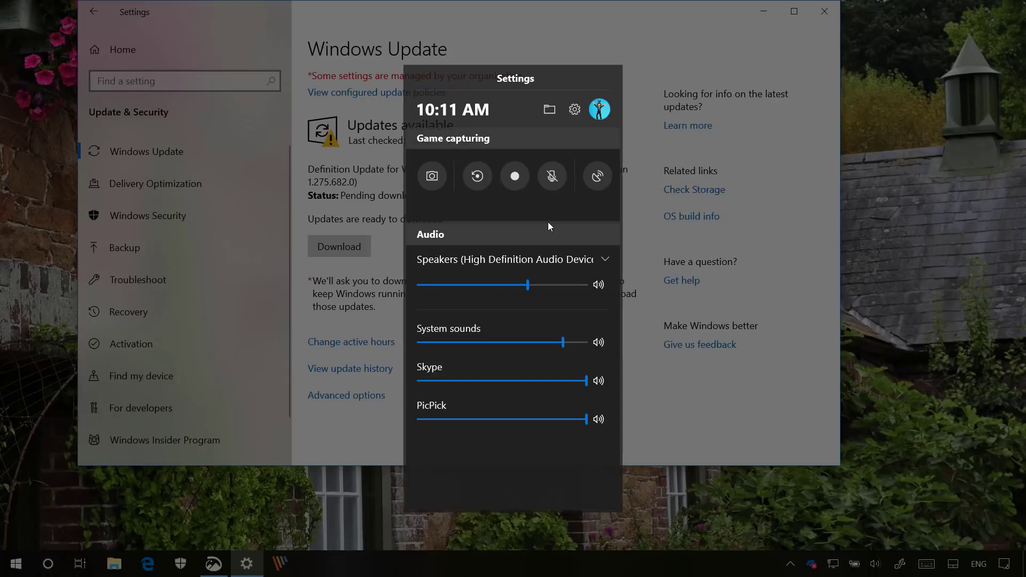
Step: Clear the Game Bar and Windows Update settings from view with Win+D
{"action": "key", "text": "super+d"}
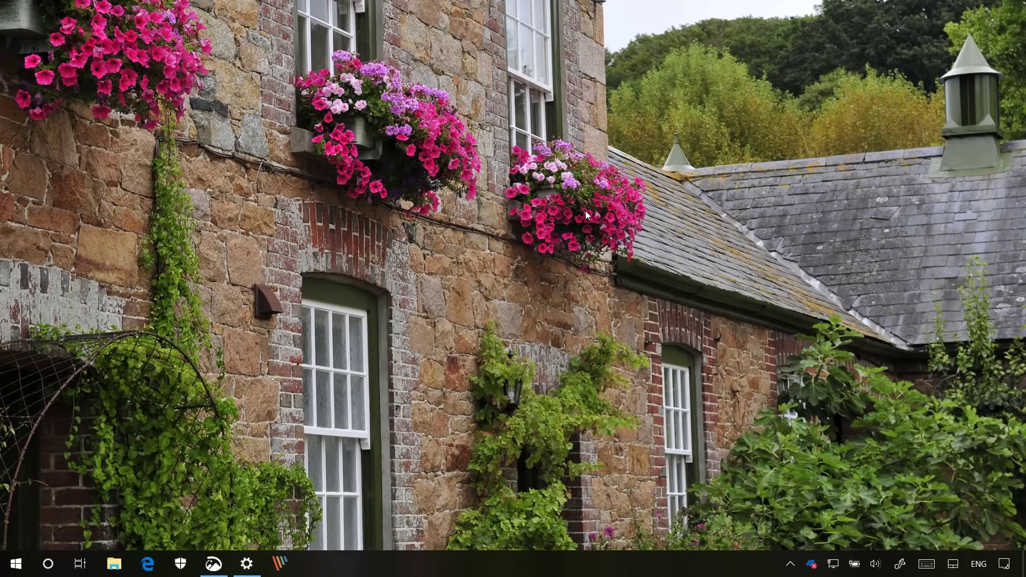